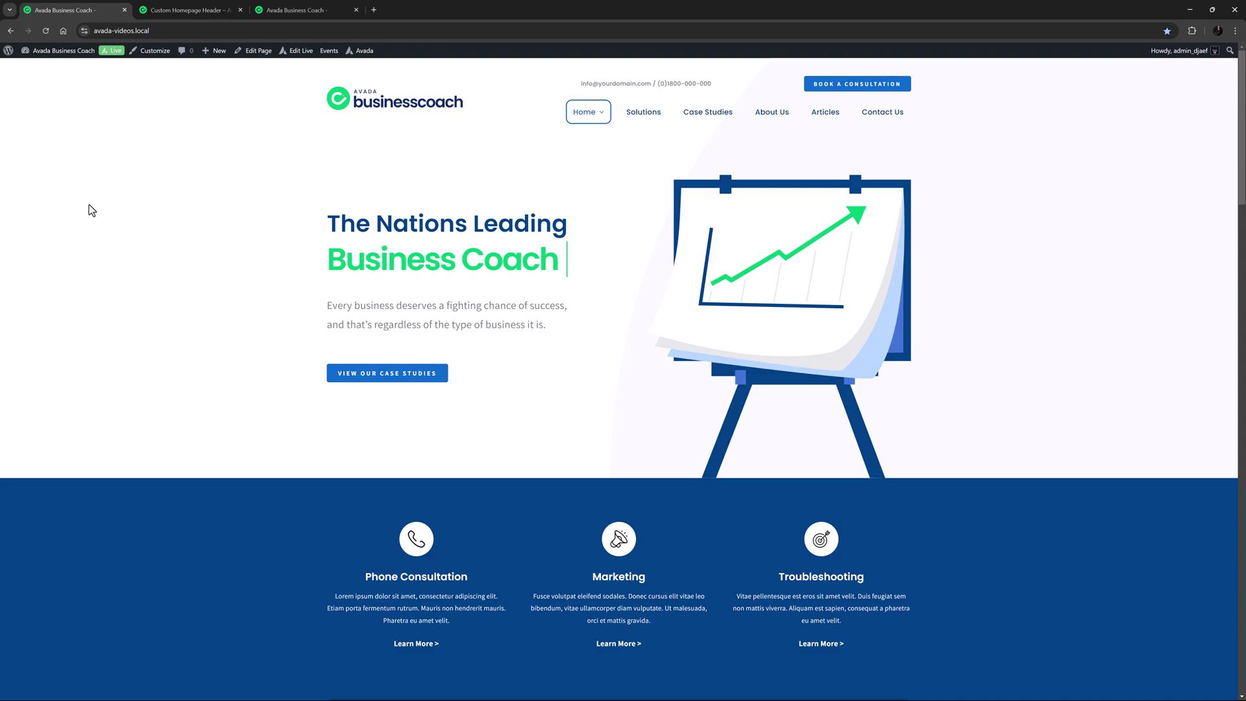
- Inspect the header logo column's Extras animation settings (Fade from Left), then return to the homepage editor
{"action": "left_click", "coordinate": [187, 10]}
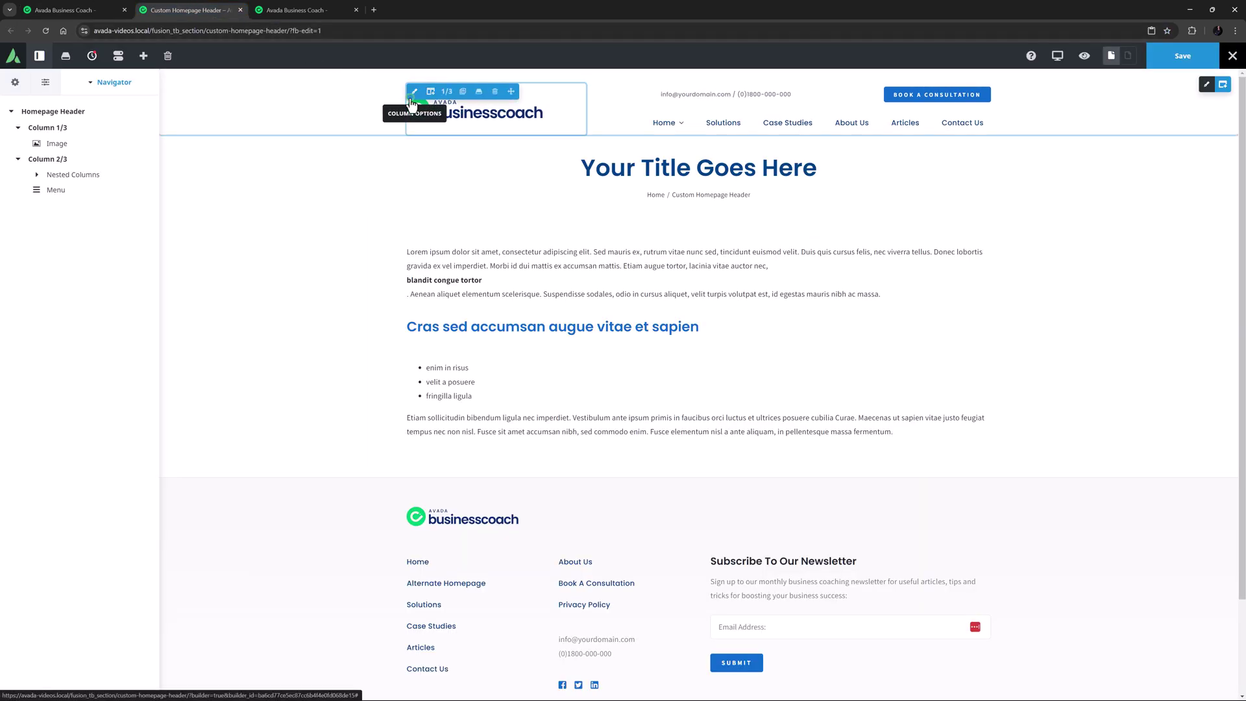
{"action": "left_click", "coordinate": [419, 91]}
{"action": "left_click", "coordinate": [140, 134]}
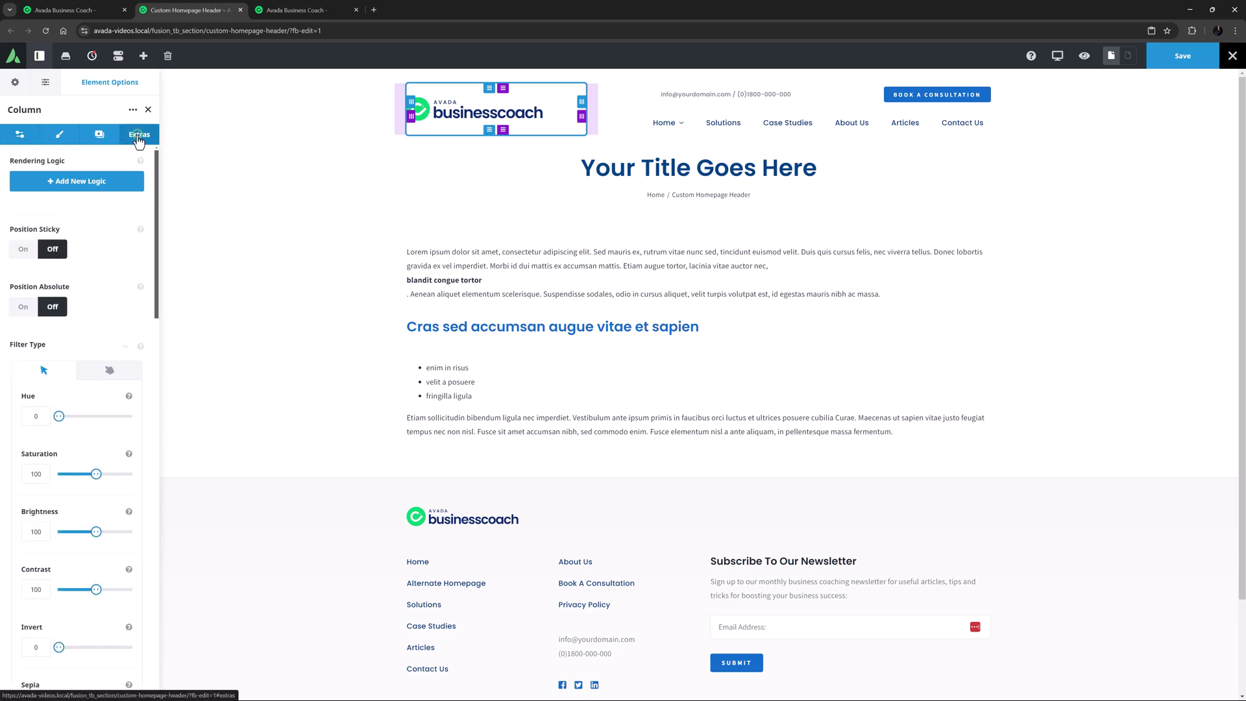
{"action": "scroll", "coordinate": [108, 334], "scroll_direction": "down", "scroll_amount": 20}
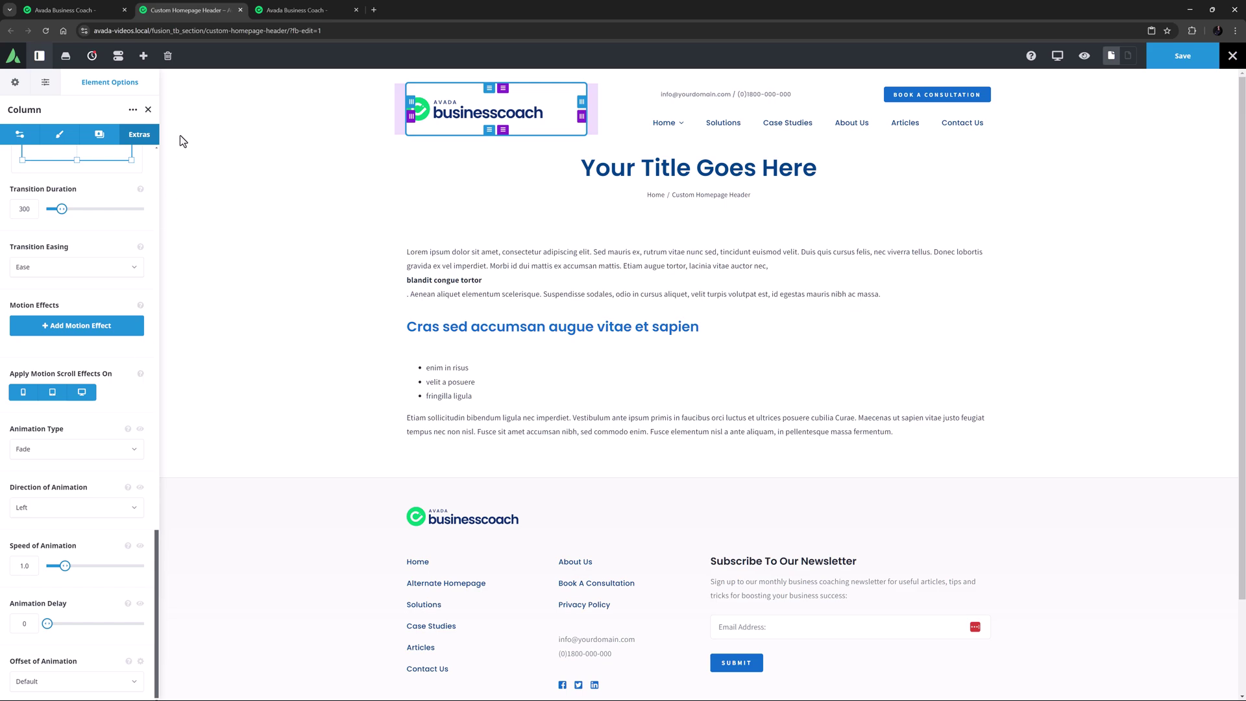
{"action": "left_click", "coordinate": [284, 9]}
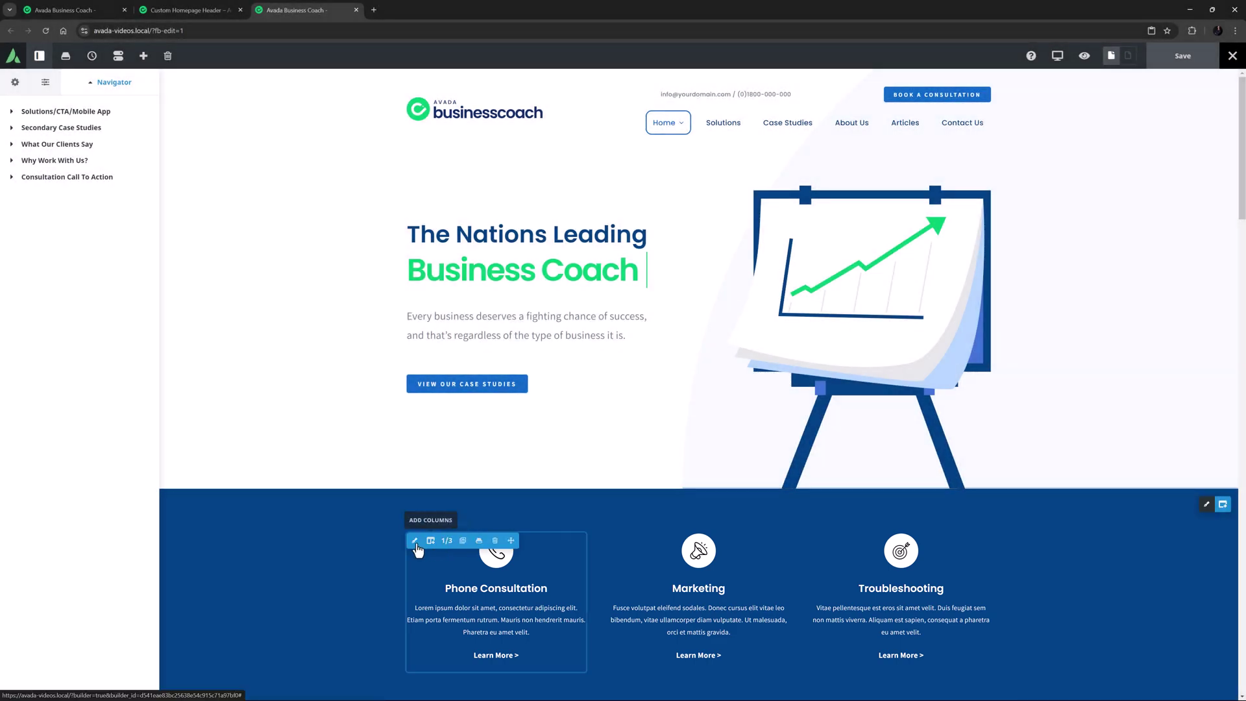
- Show the Phone Consultation column's Extras animation options, currently Fade from Left, and scroll further down
{"action": "left_click", "coordinate": [415, 540]}
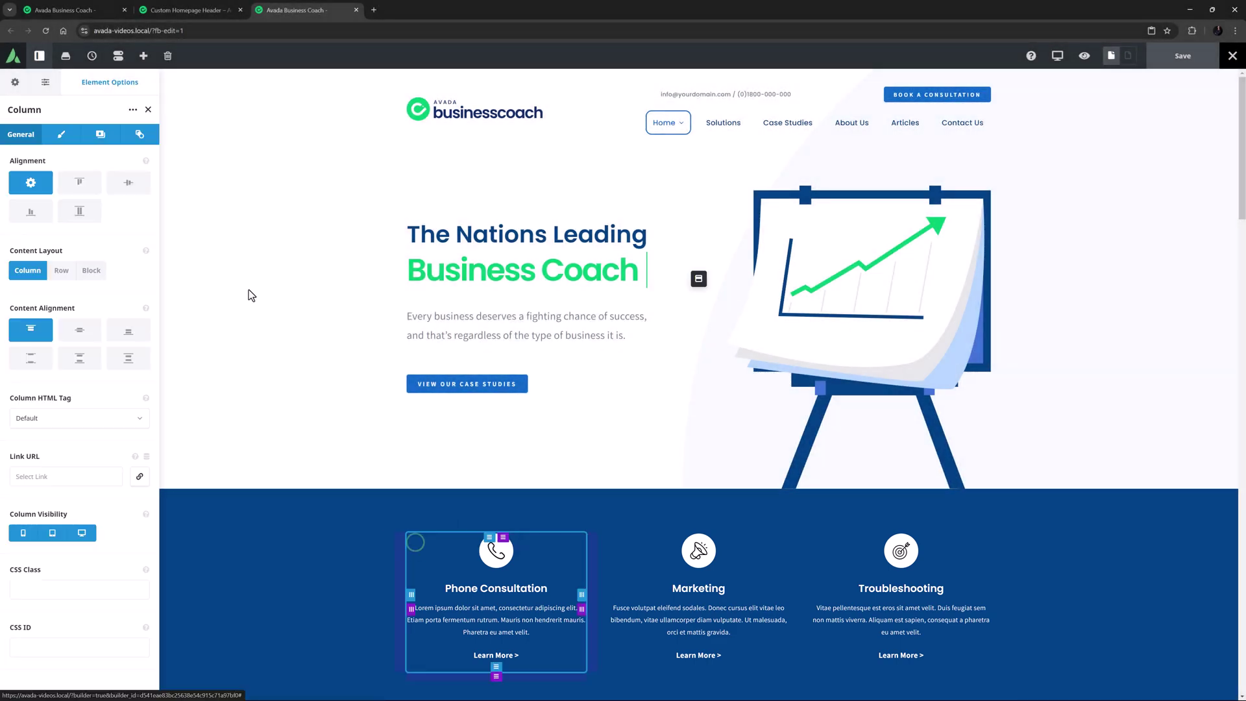
{"action": "left_click", "coordinate": [139, 134]}
{"action": "scroll", "coordinate": [107, 344], "scroll_direction": "down", "scroll_amount": 10}
{"action": "scroll", "coordinate": [106, 337], "scroll_direction": "down", "scroll_amount": 3}
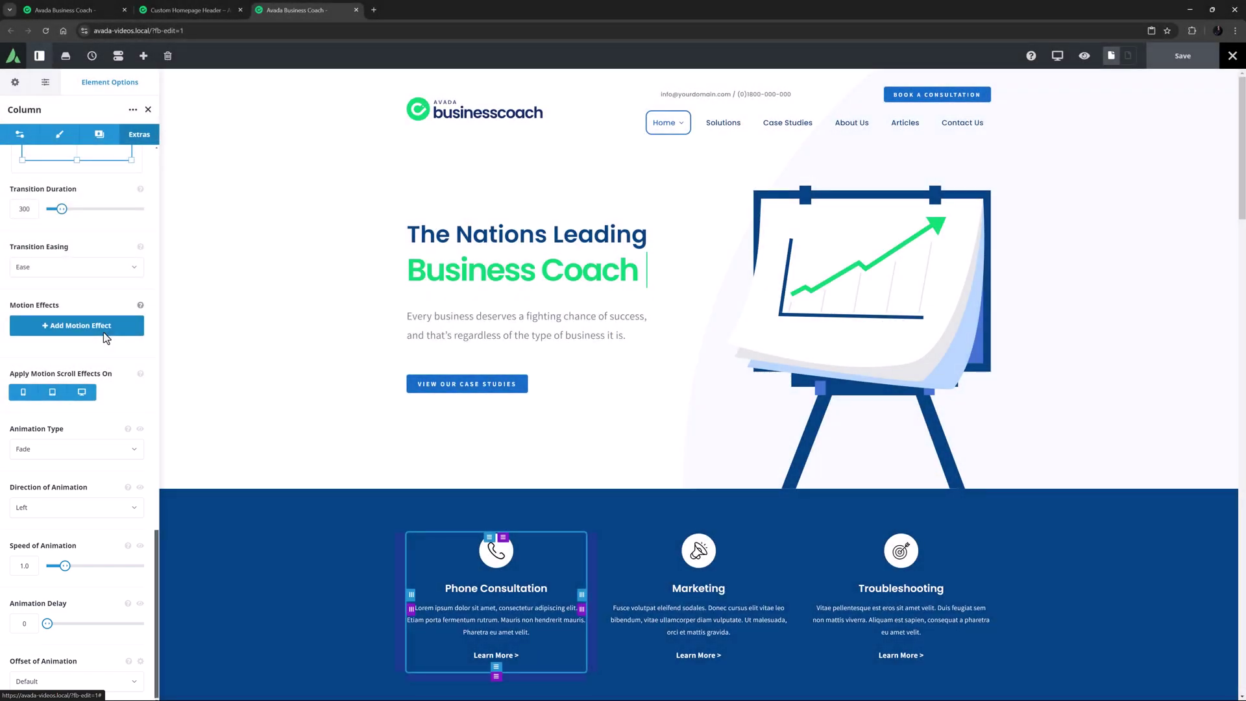
{"action": "scroll", "coordinate": [349, 376], "scroll_direction": "down", "scroll_amount": 7}
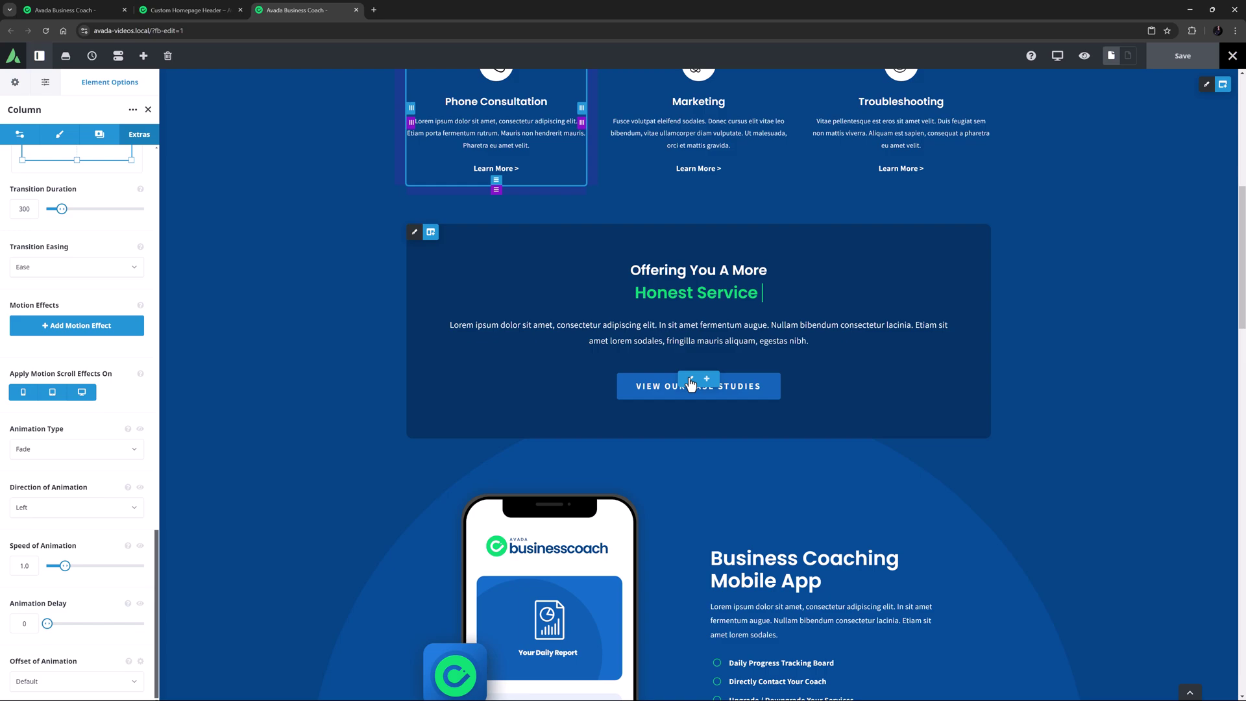
- Open the View Our Case Studies button's Extras settings and expand its Animation Type list
{"action": "left_click", "coordinate": [691, 383]}
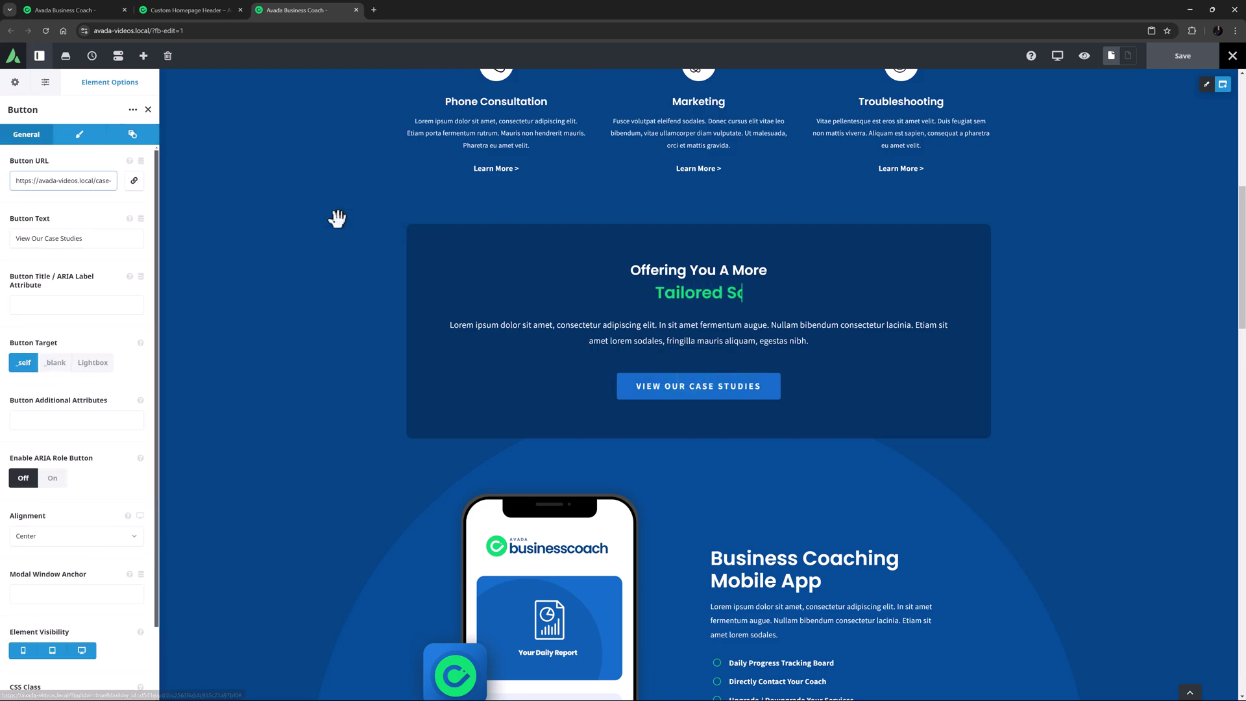
{"action": "left_click", "coordinate": [132, 135]}
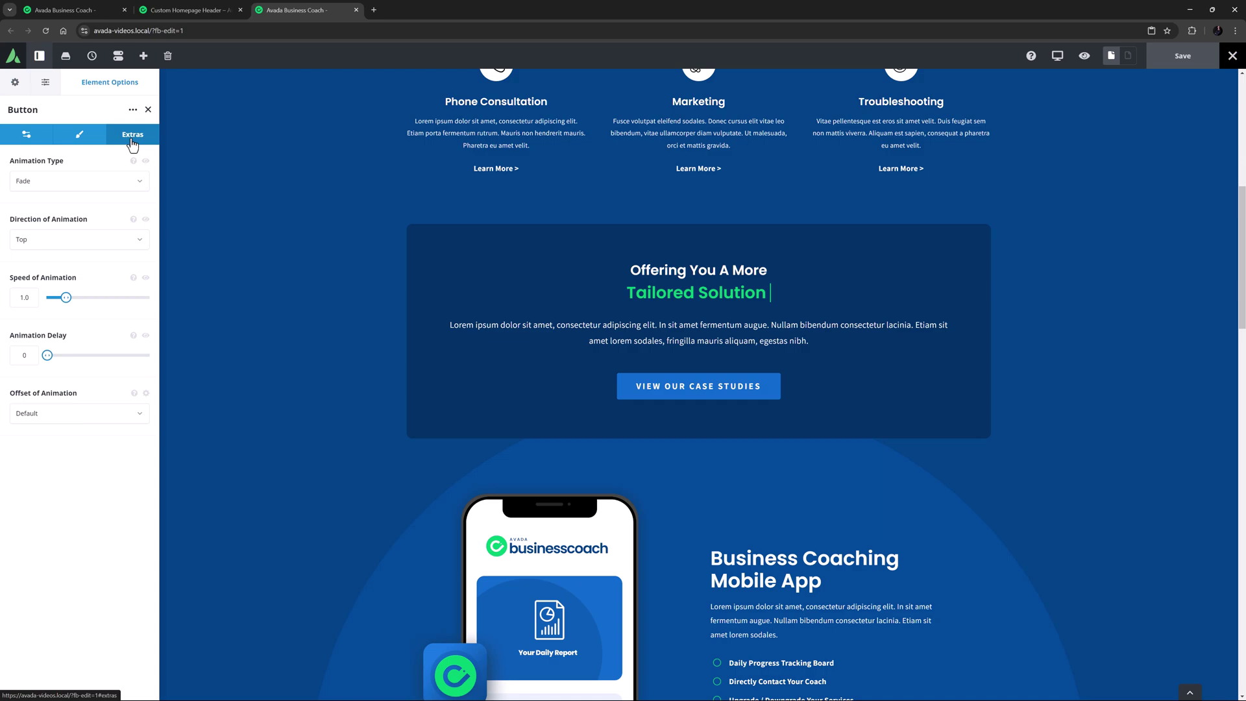
{"action": "left_click", "coordinate": [86, 184]}
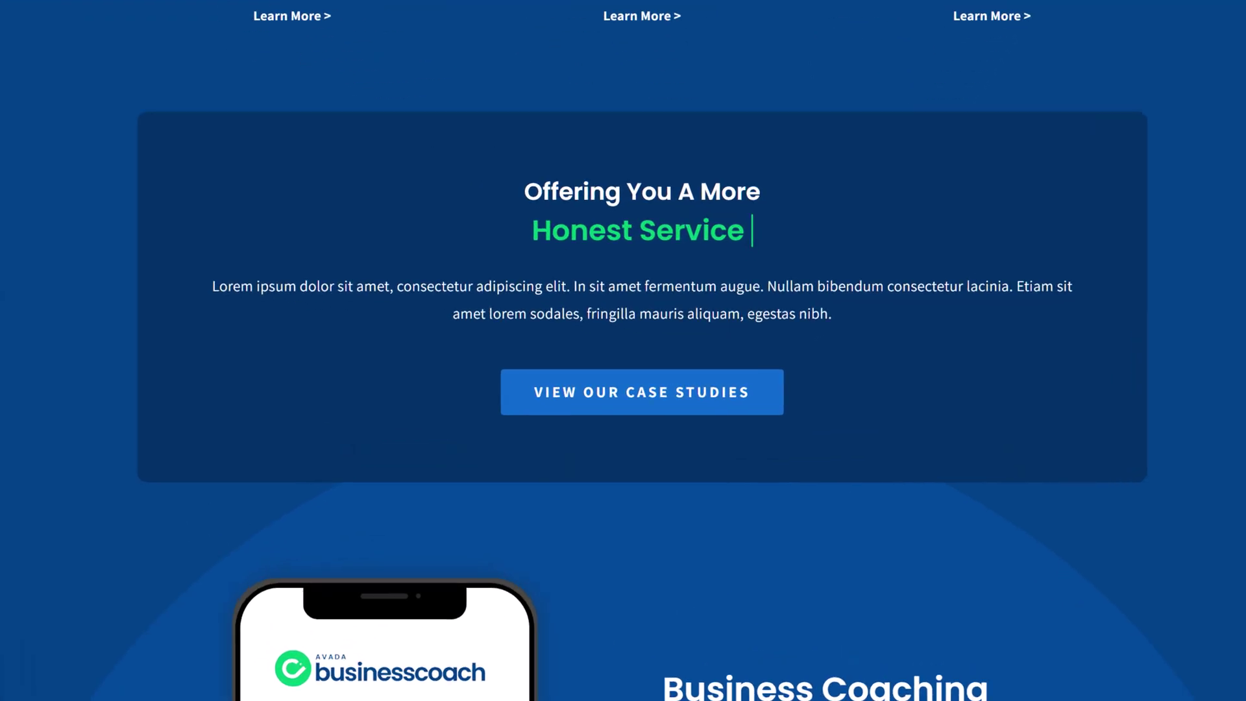
- Choose Reveal With Color as the View Our Case Studies button's animation type
{"action": "left_click", "coordinate": [31, 237]}
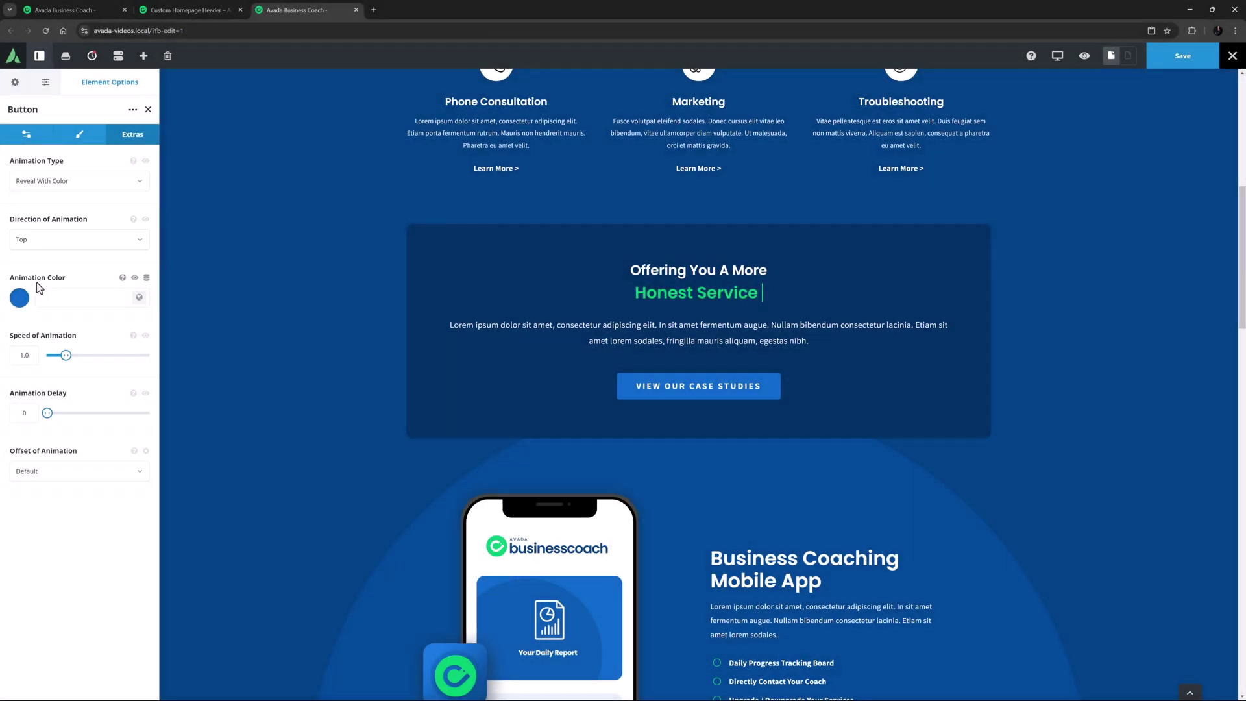
{"action": "left_click", "coordinate": [50, 242]}
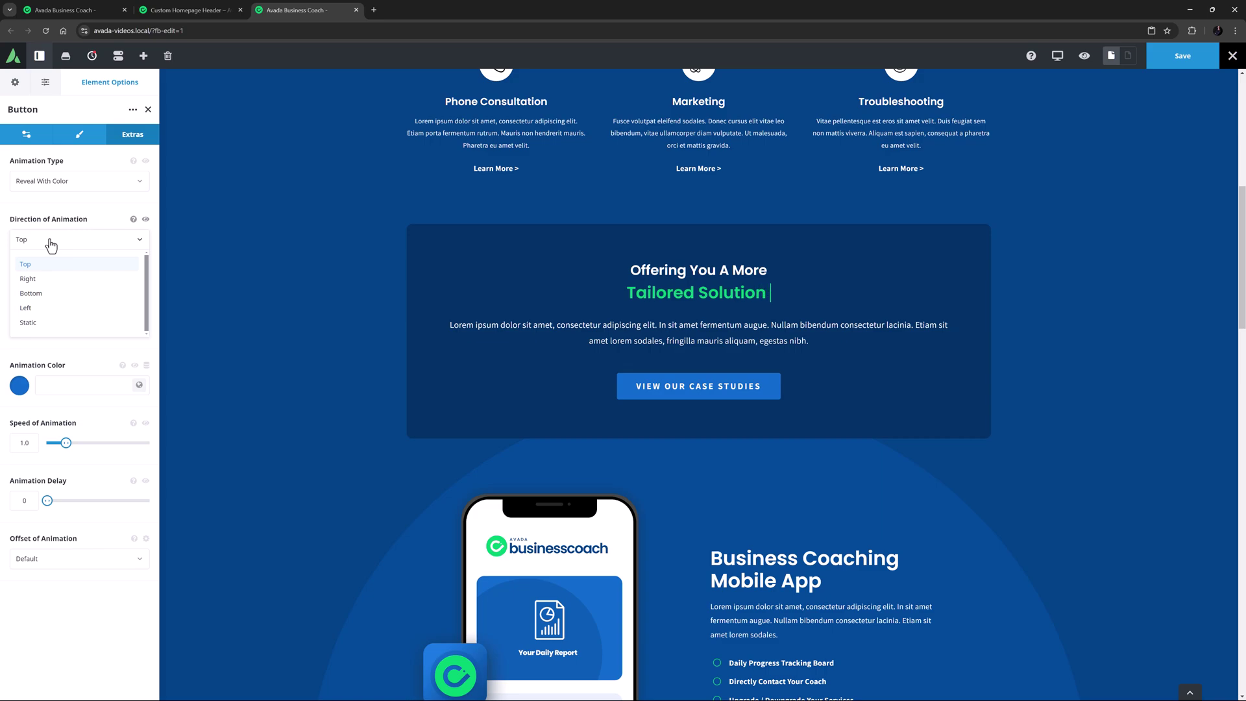
{"action": "left_click", "coordinate": [50, 242]}
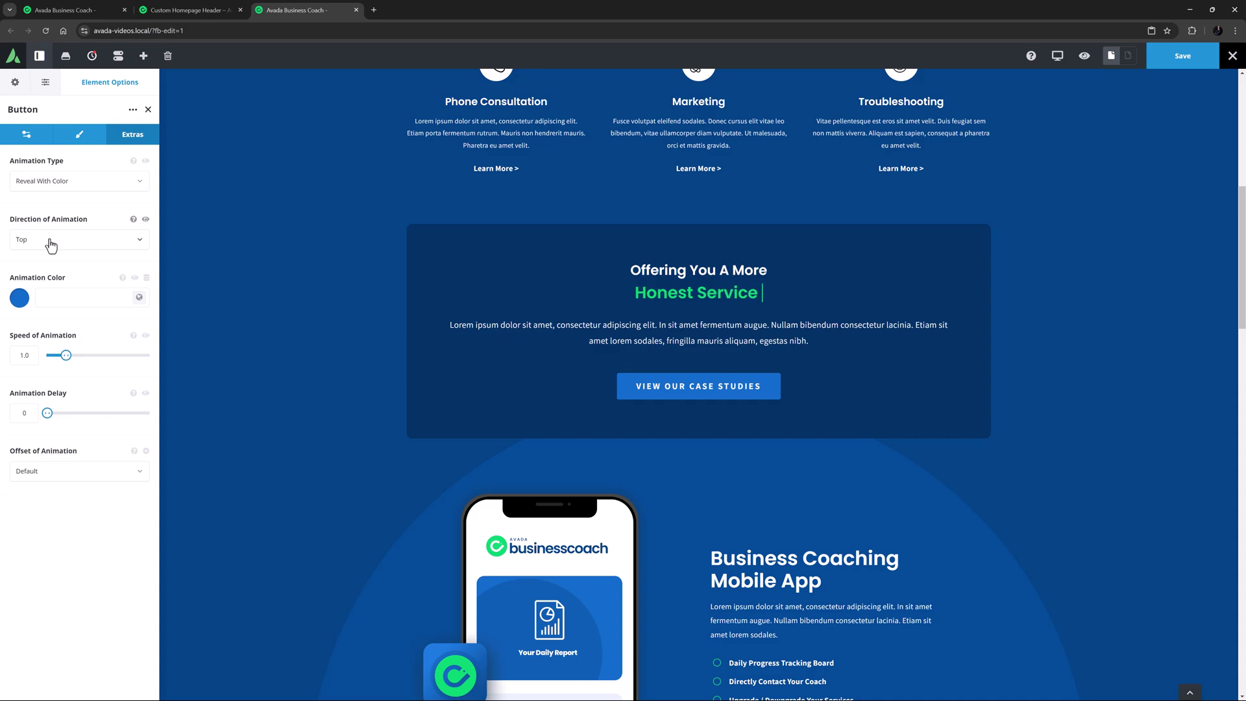
- Set the button's Animation Color to the green global Color 4 swatch
{"action": "left_click", "coordinate": [138, 298]}
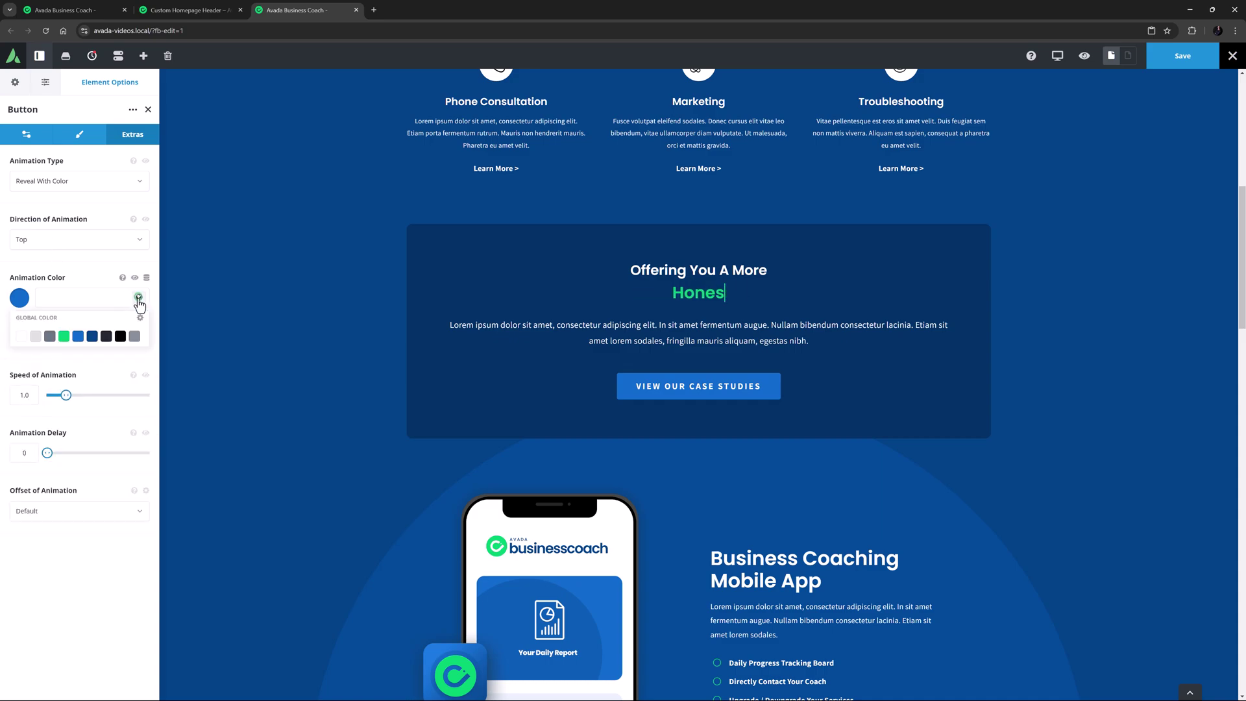
{"action": "left_click", "coordinate": [63, 336]}
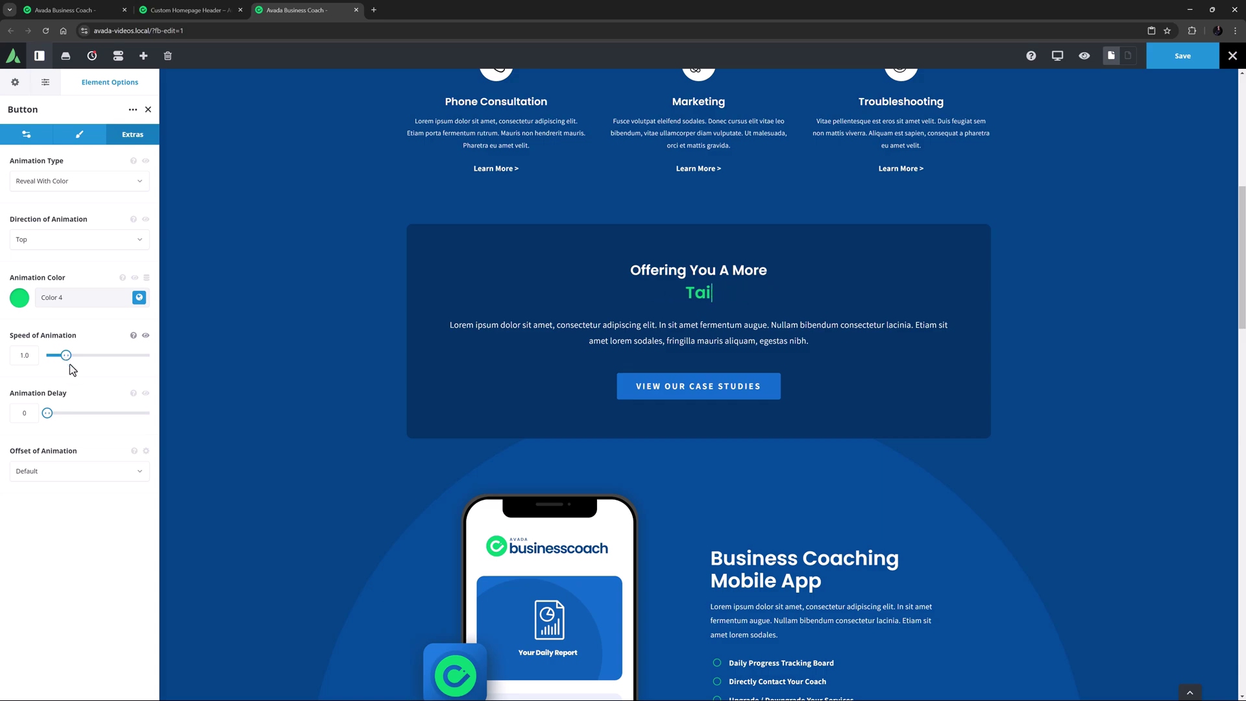
{"action": "left_click", "coordinate": [134, 451]}
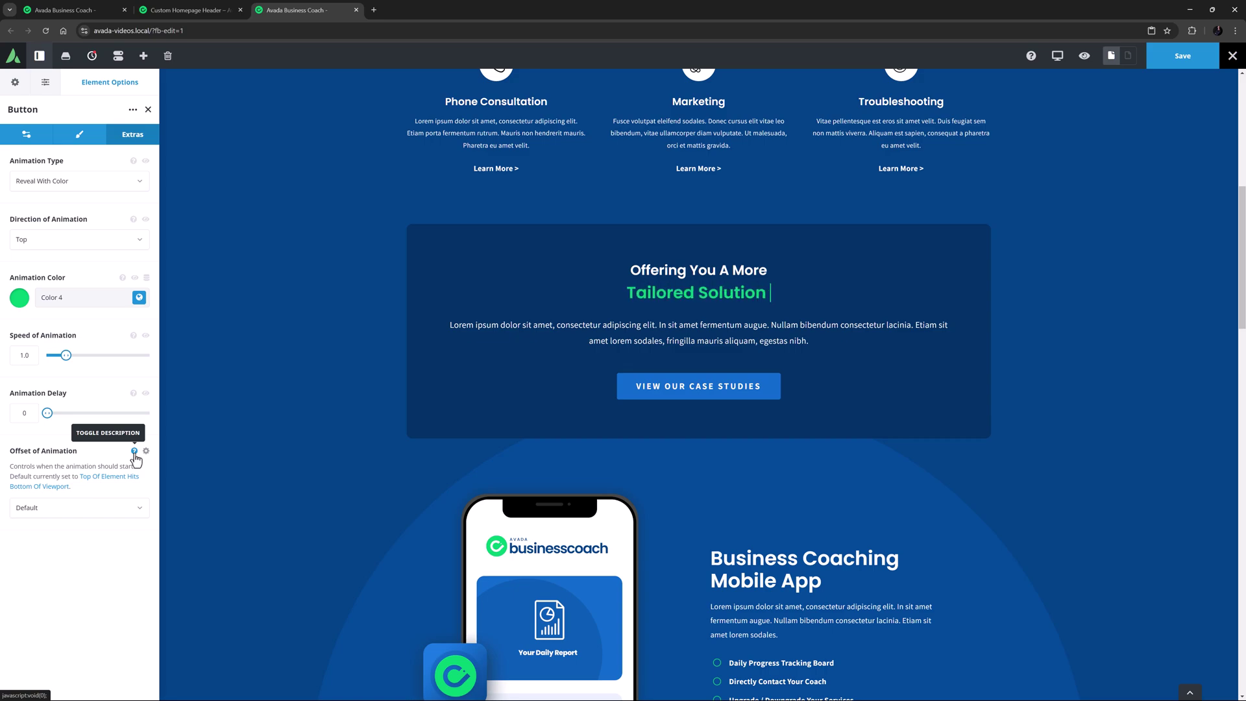
{"action": "left_click", "coordinate": [135, 451]}
{"action": "left_click", "coordinate": [108, 480]}
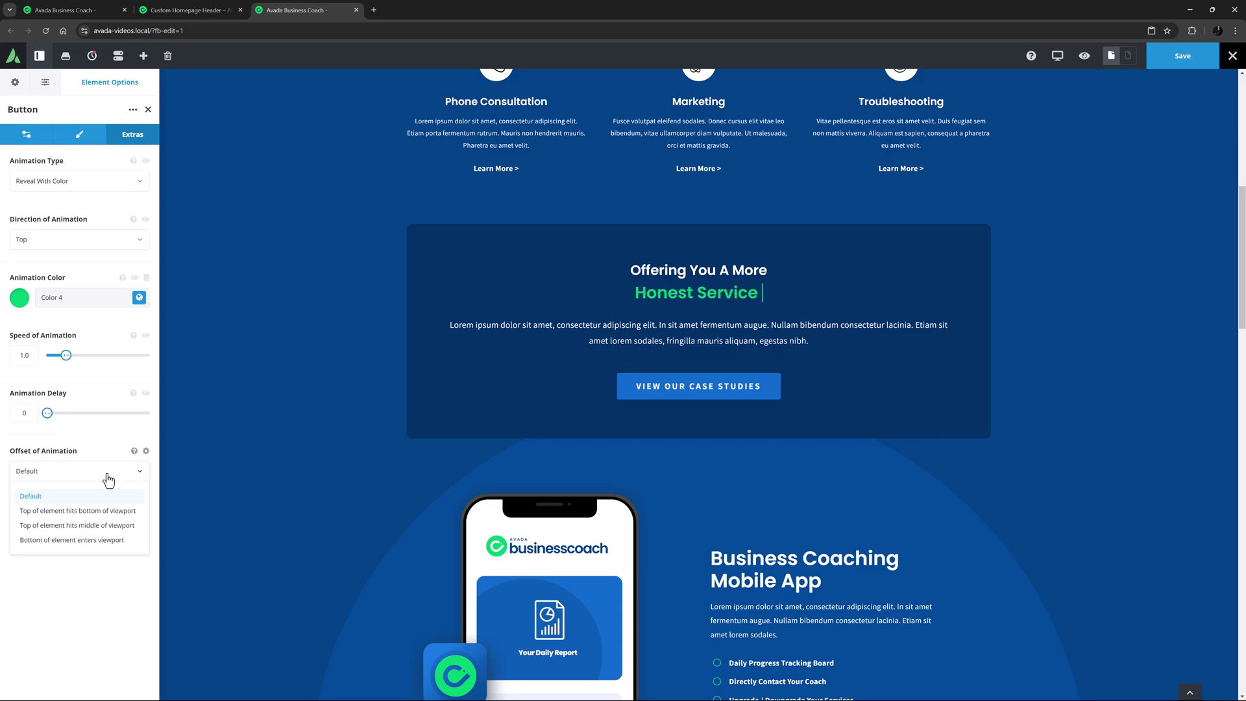
{"action": "left_click", "coordinate": [108, 481]}
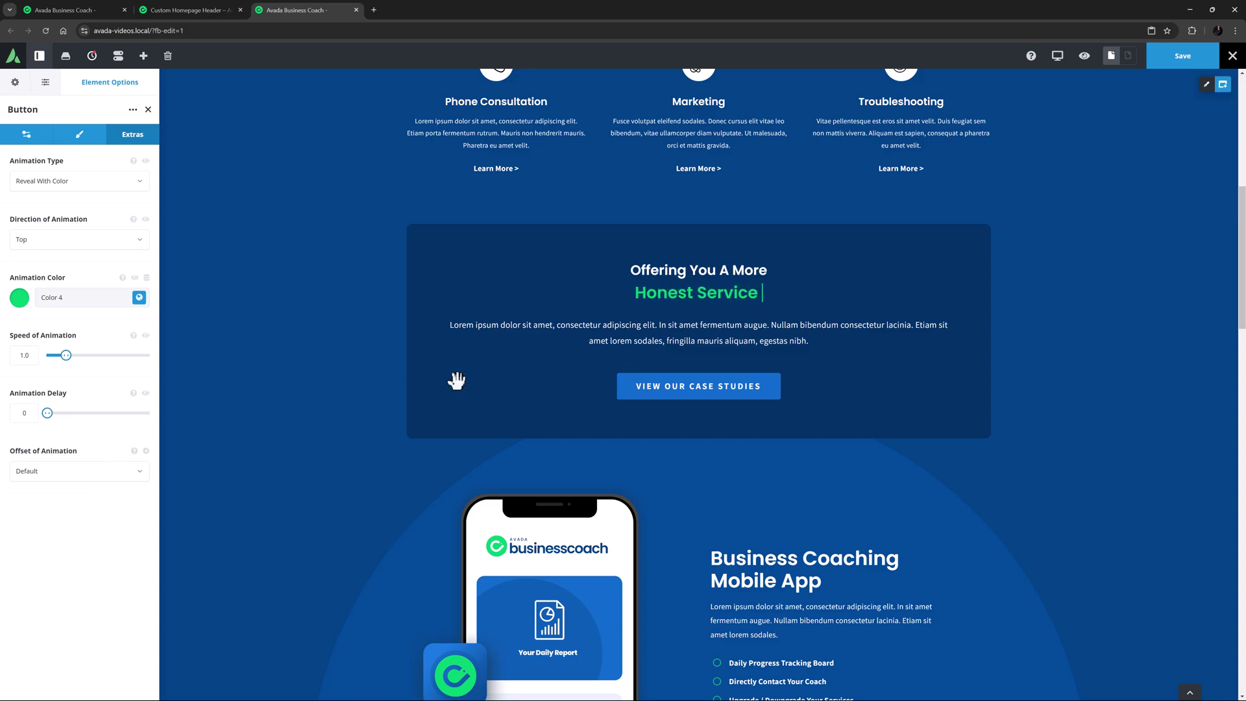
- Give the Solutions/CTA/Mobile App container a Slide animation from Left, speed changed from 0.3 to 1
{"action": "scroll", "coordinate": [1093, 281], "scroll_direction": "up", "scroll_amount": 3}
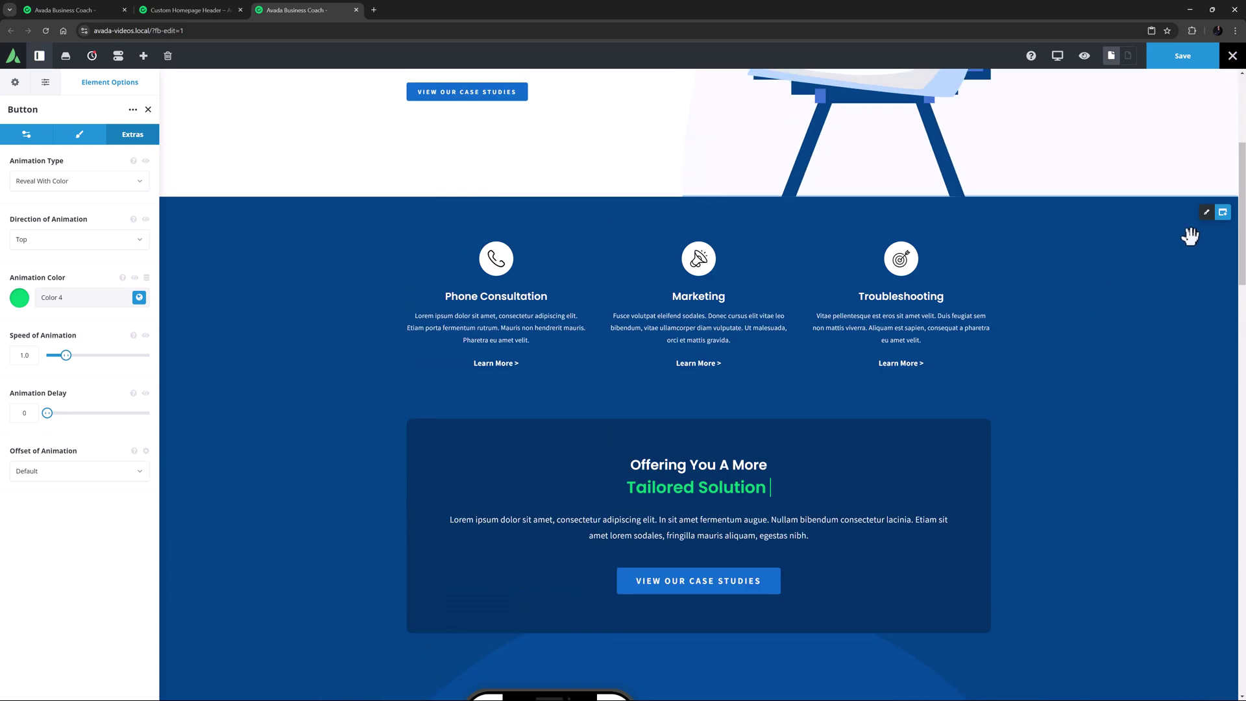
{"action": "left_click", "coordinate": [1211, 217]}
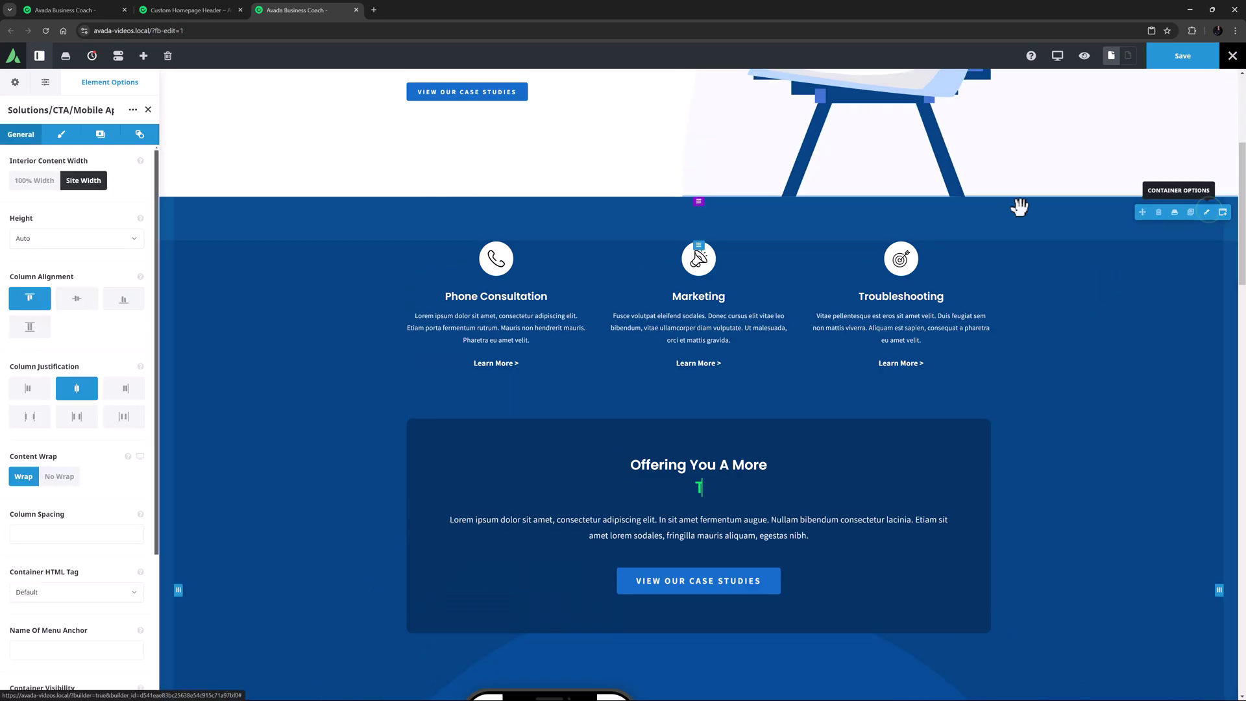
{"action": "left_click", "coordinate": [138, 135]}
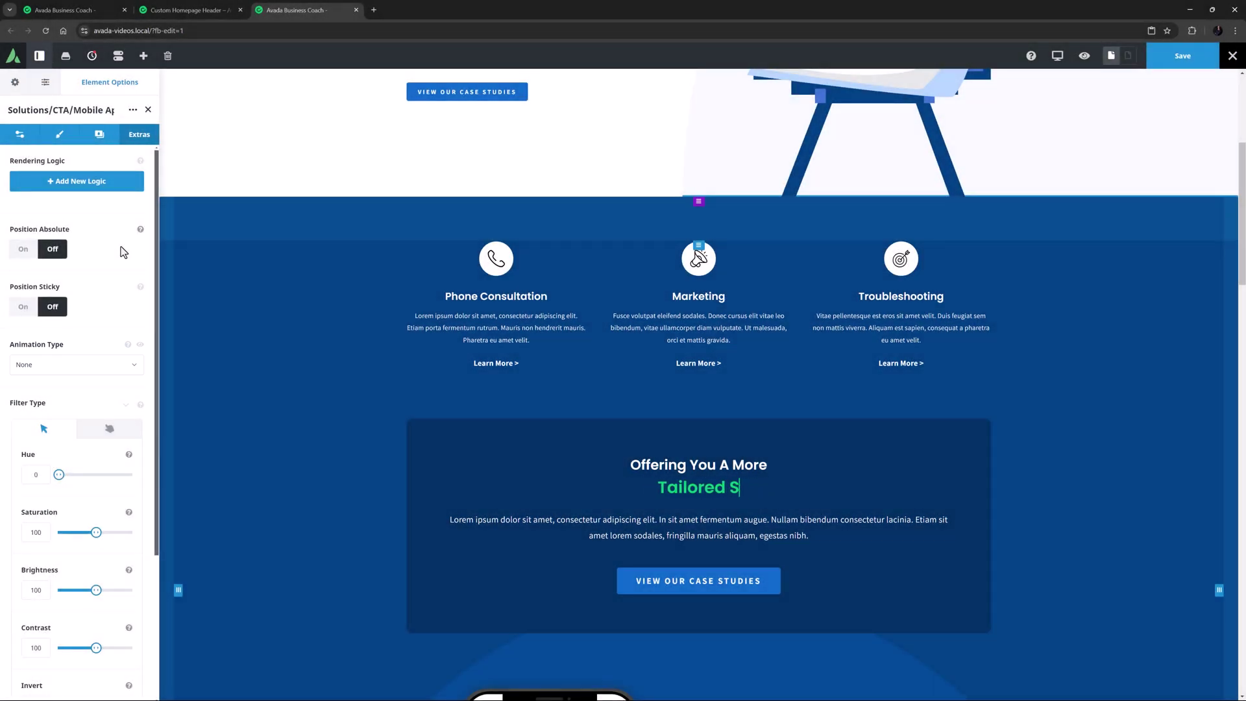
{"action": "left_click", "coordinate": [78, 370]}
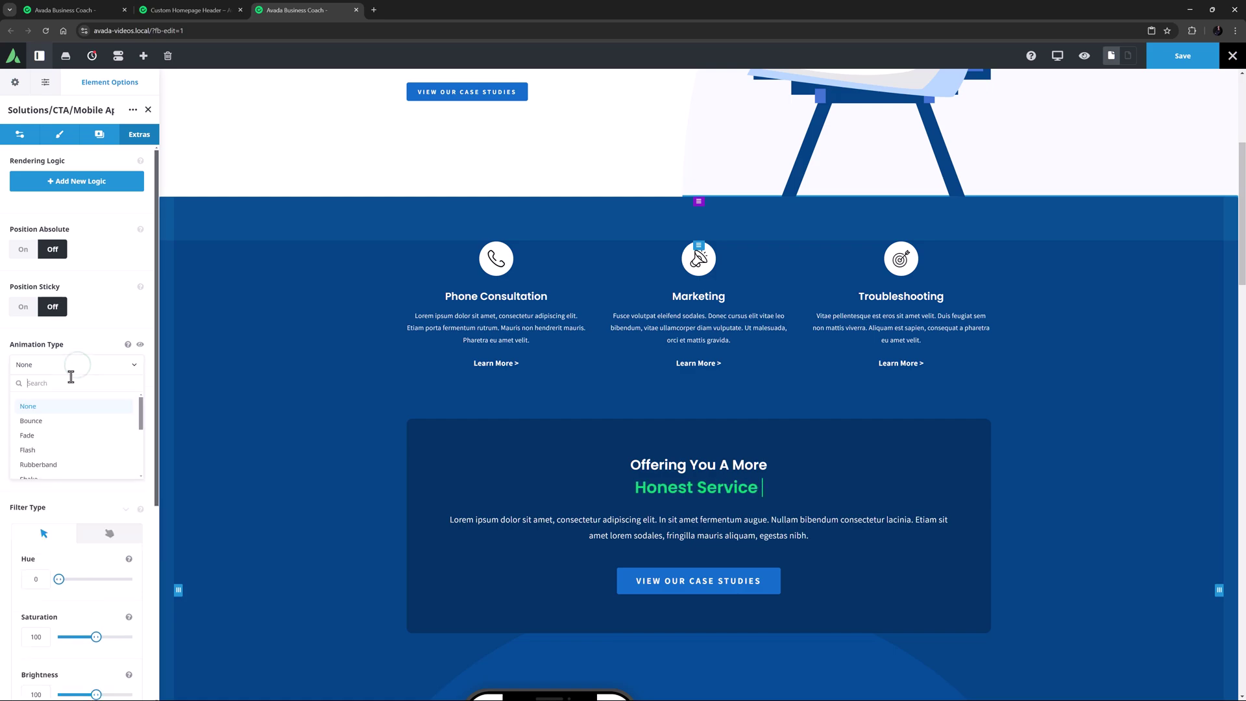
{"action": "scroll", "coordinate": [42, 448], "scroll_direction": "down", "scroll_amount": 2}
{"action": "left_click", "coordinate": [35, 448]}
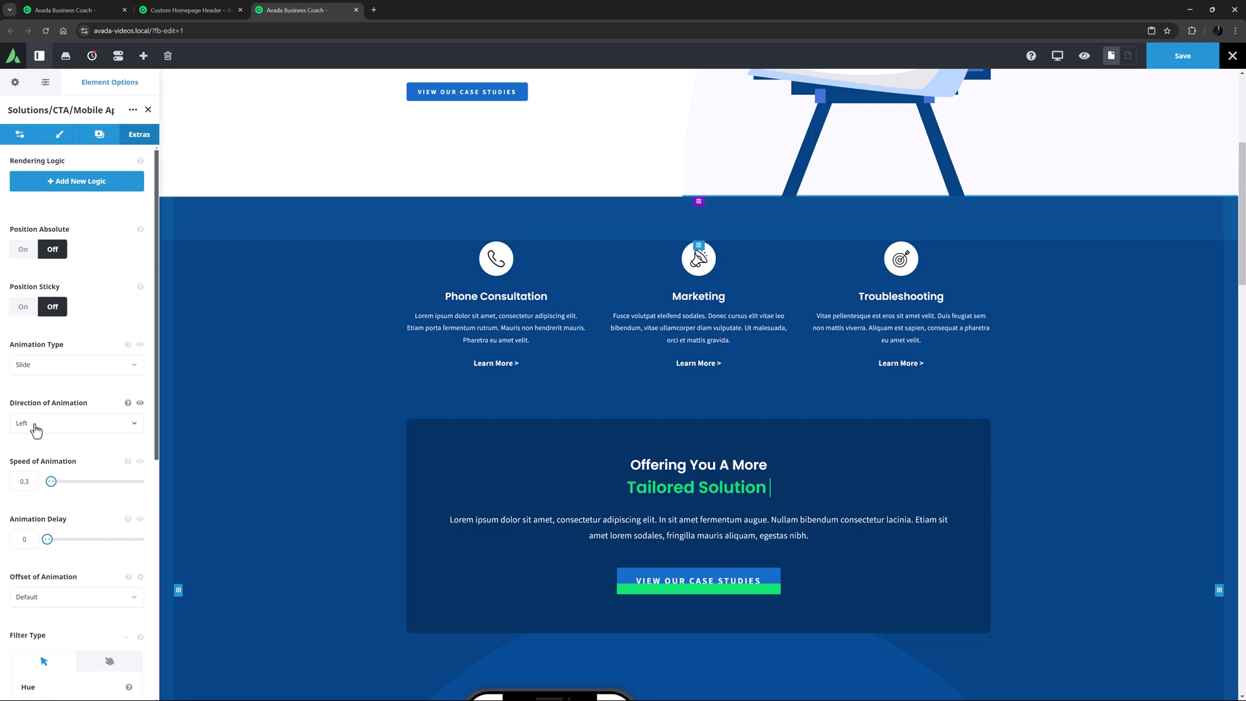
{"action": "left_click_drag", "start_coordinate": [31, 480], "coordinate": [9, 490]}
{"action": "type", "text": "1"}
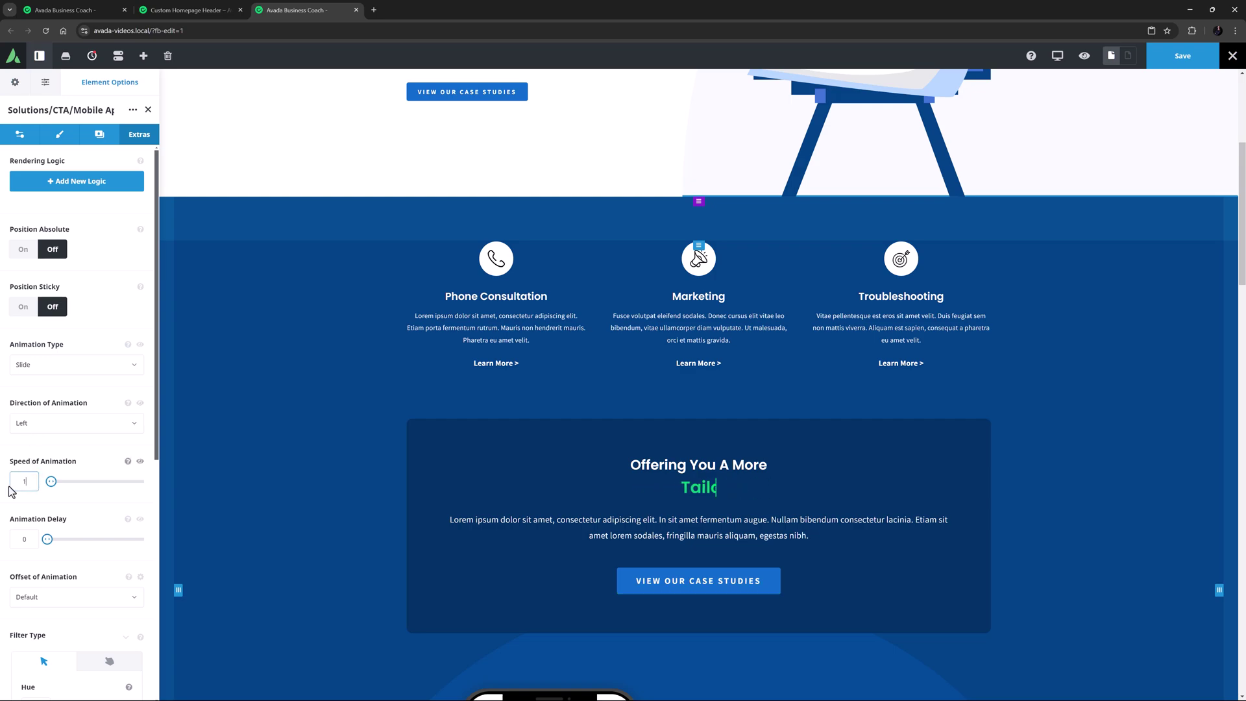